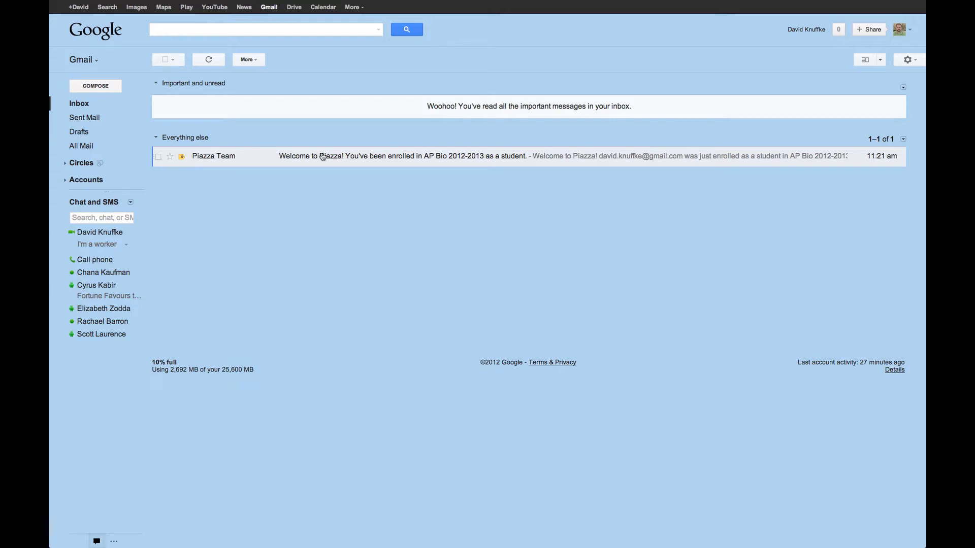
# Copy the activation code from the Piazza Team welcome email in Gmail.
pyautogui.click(322, 157)
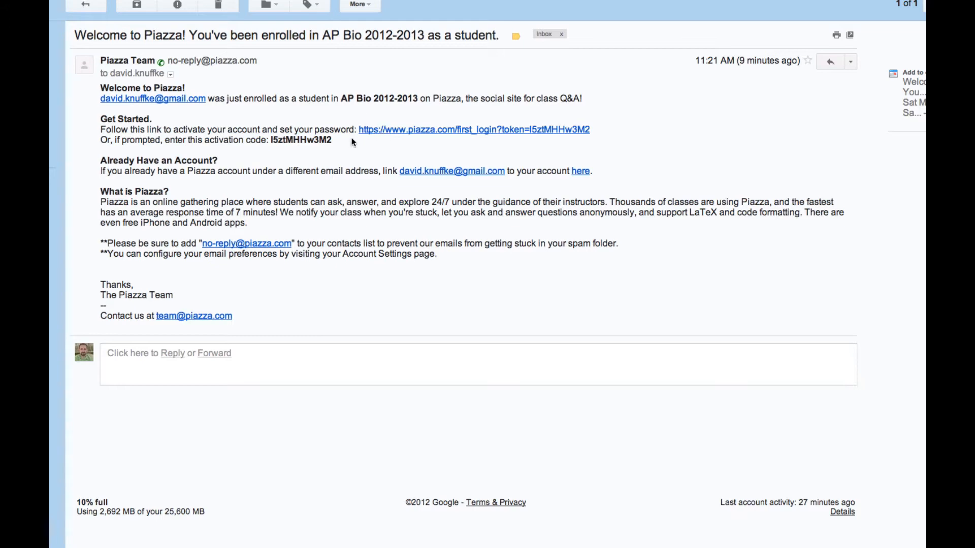
pyautogui.moveTo(333, 140); pyautogui.dragTo(271, 141)
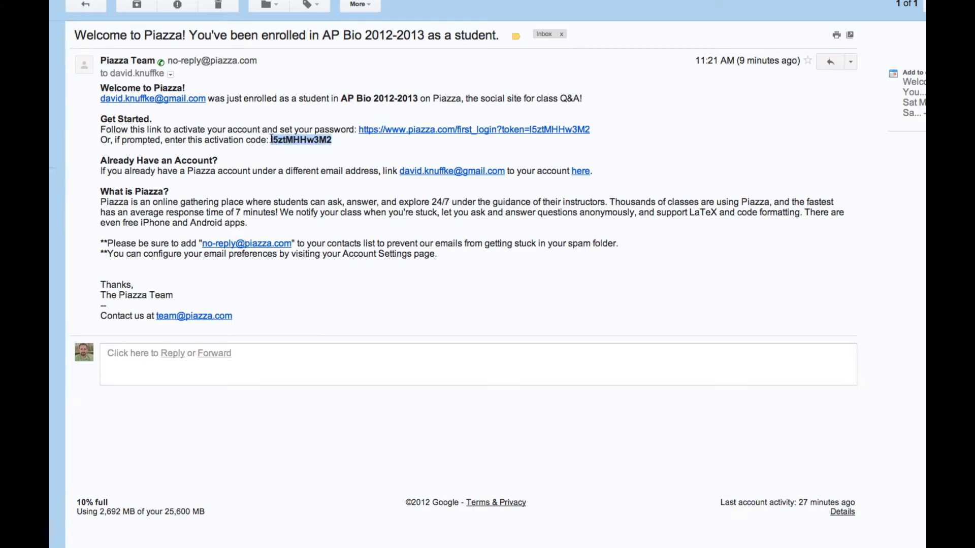
pyautogui.rightClick(277, 140)
pyautogui.click(301, 143)
# Follow the first_login activation link and choose to use the email already on file.
pyautogui.click(410, 130)
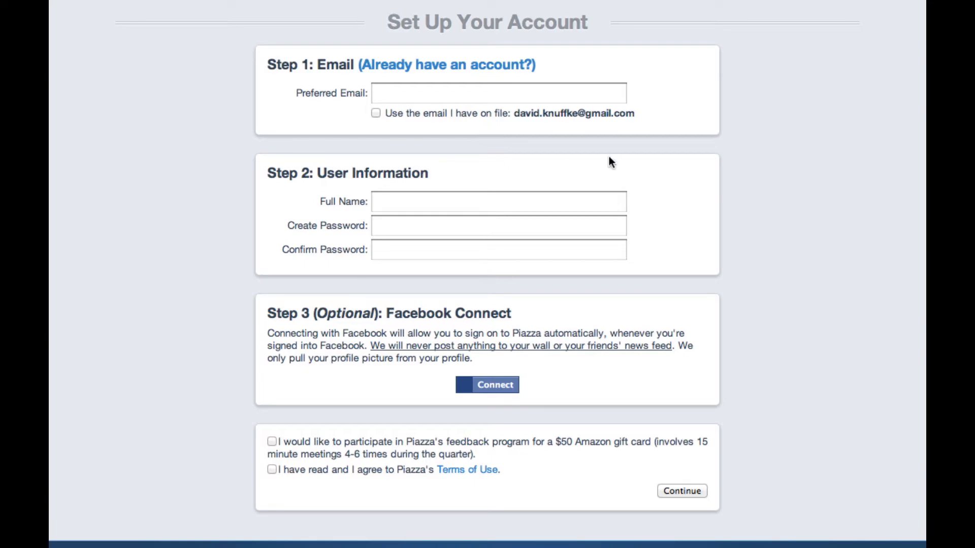
pyautogui.click(376, 114)
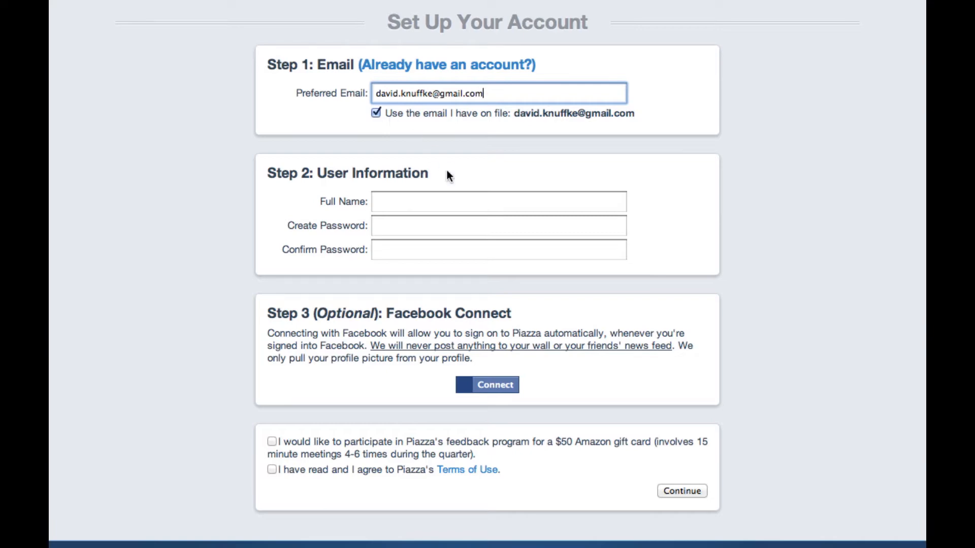
pyautogui.click(390, 207)
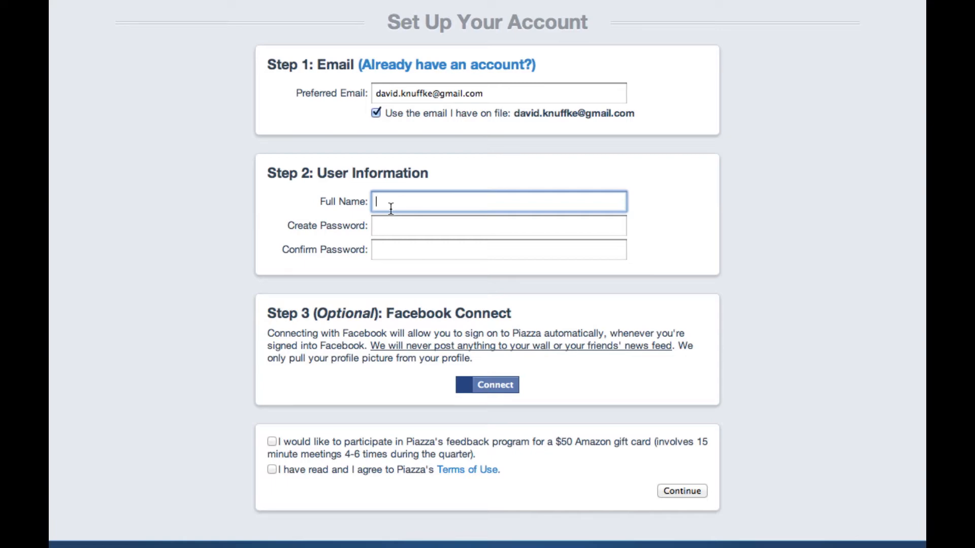
pyautogui.write('David K.')
# Enter matching Create and Confirm passwords and accept the Terms of Use.
pyautogui.click(418, 228)
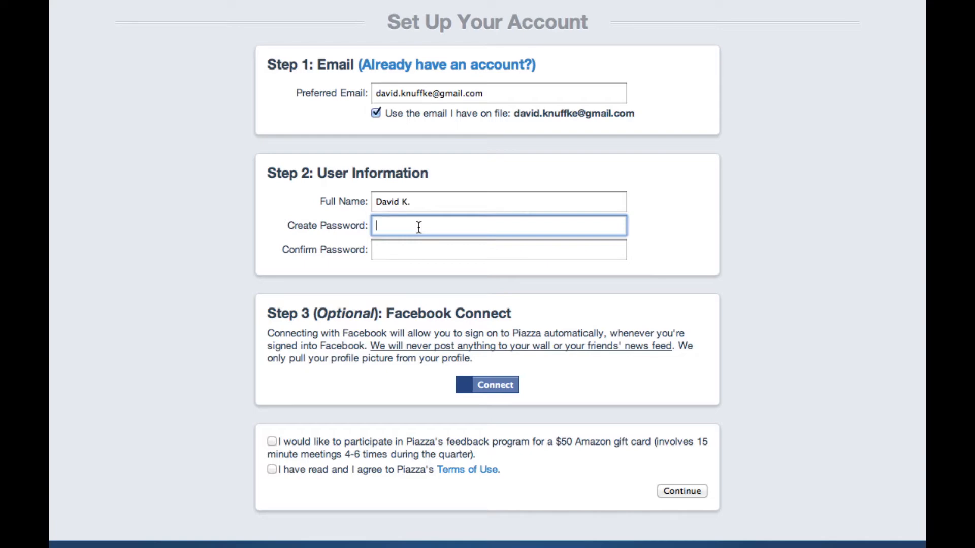
pyautogui.write('••••••••')
pyautogui.press('Tab')
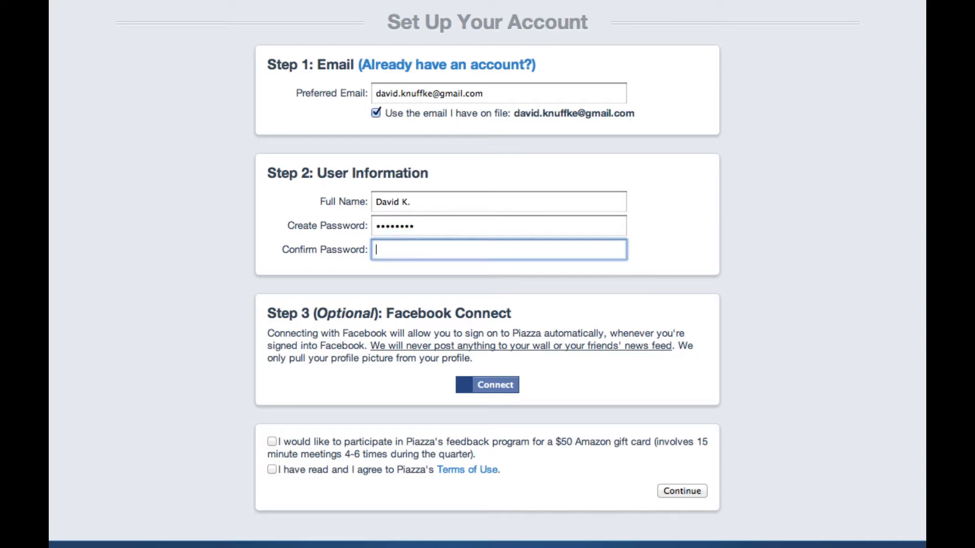
pyautogui.write('••••••••')
pyautogui.click(268, 470)
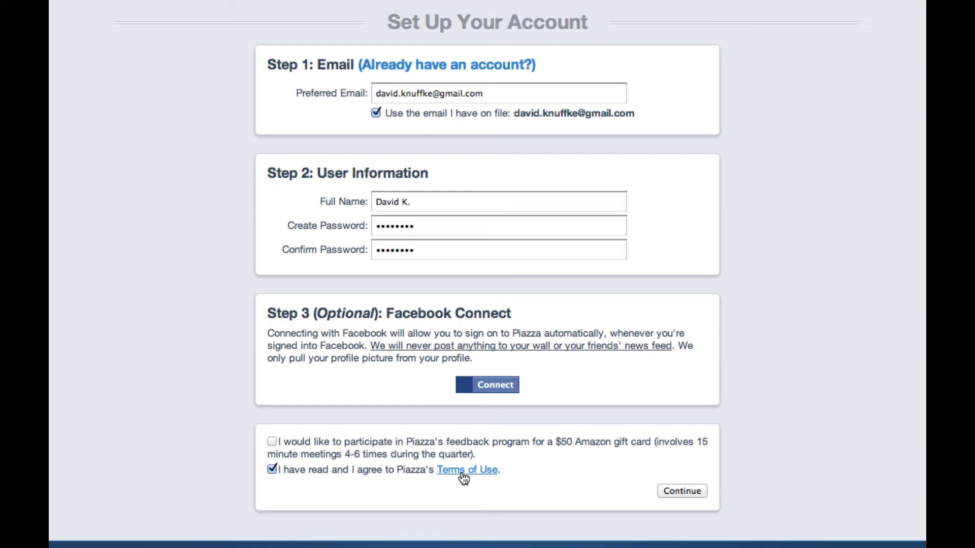
# Submit the setup form, dismiss the tutorial overlays, view the Welcome to Piazza! post and return to class home.
pyautogui.click(694, 490)
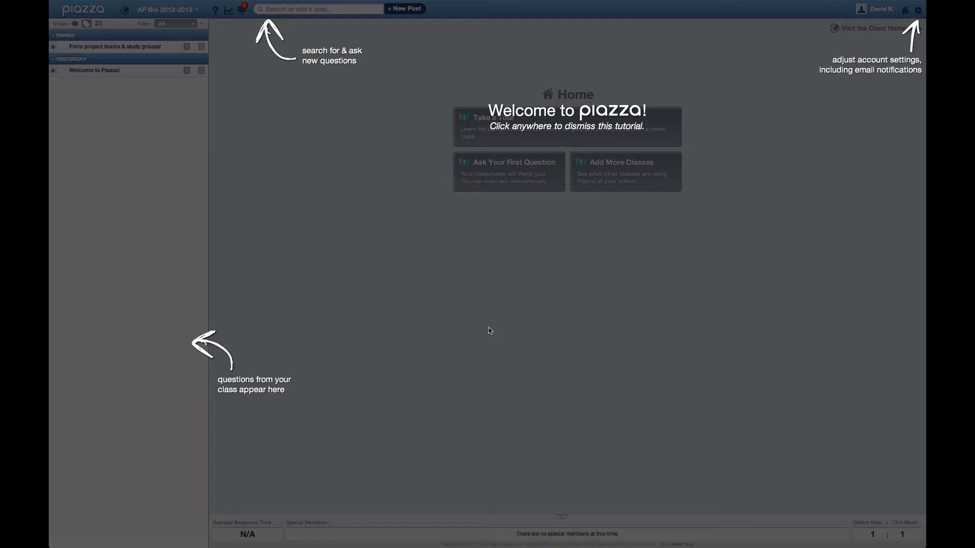
pyautogui.click(838, 117)
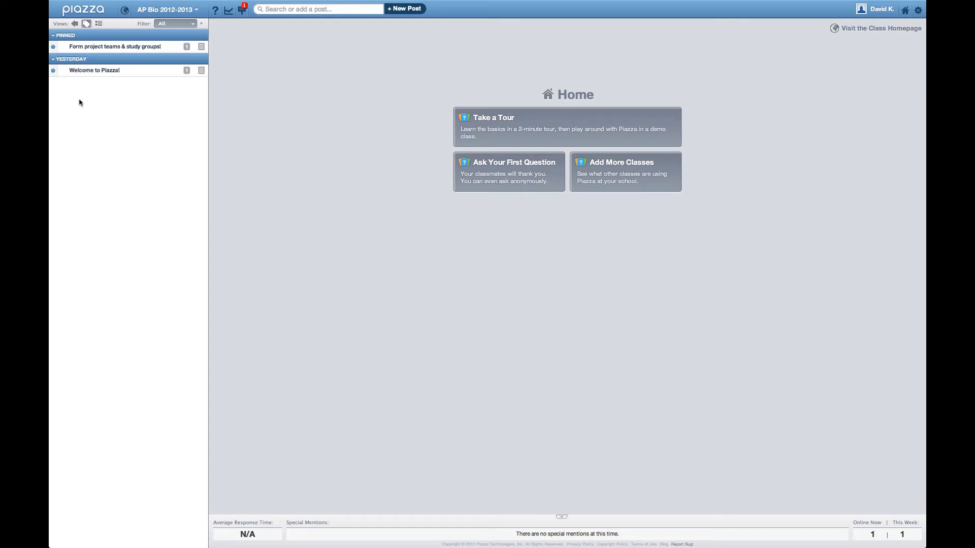
pyautogui.click(104, 73)
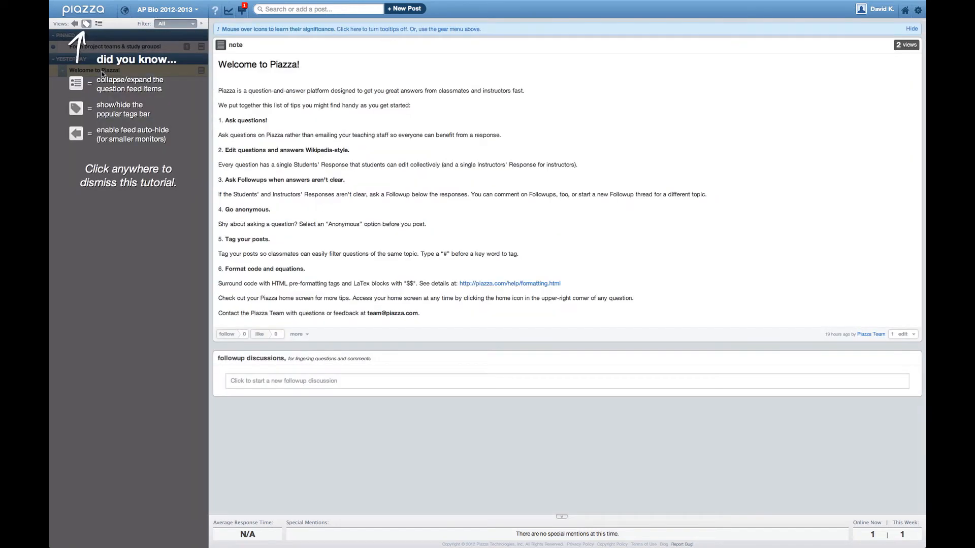
pyautogui.click(170, 239)
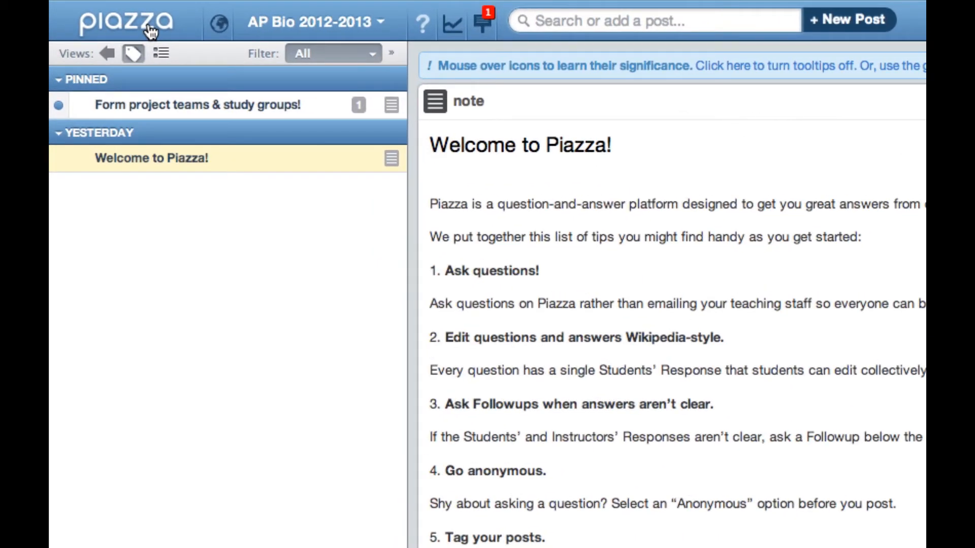
pyautogui.click(151, 29)
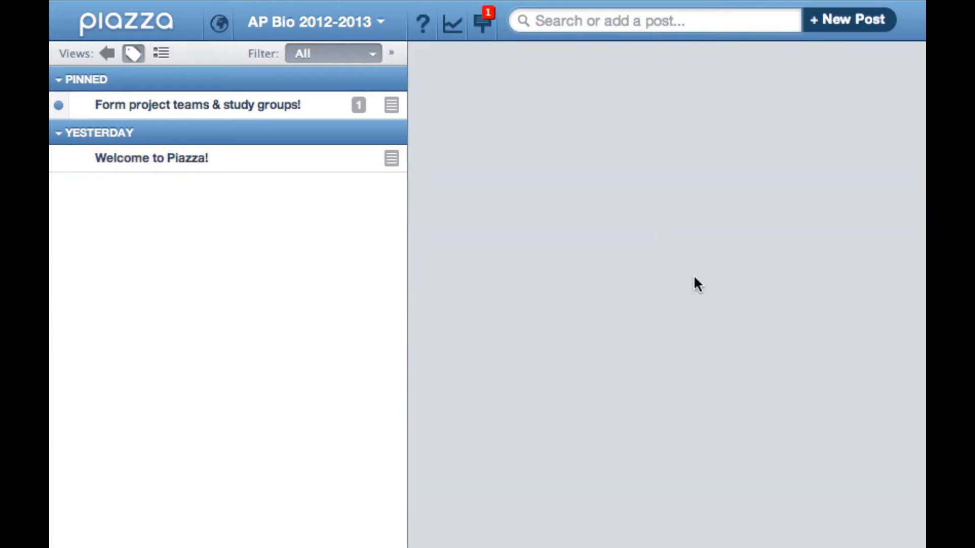
pyautogui.click(221, 23)
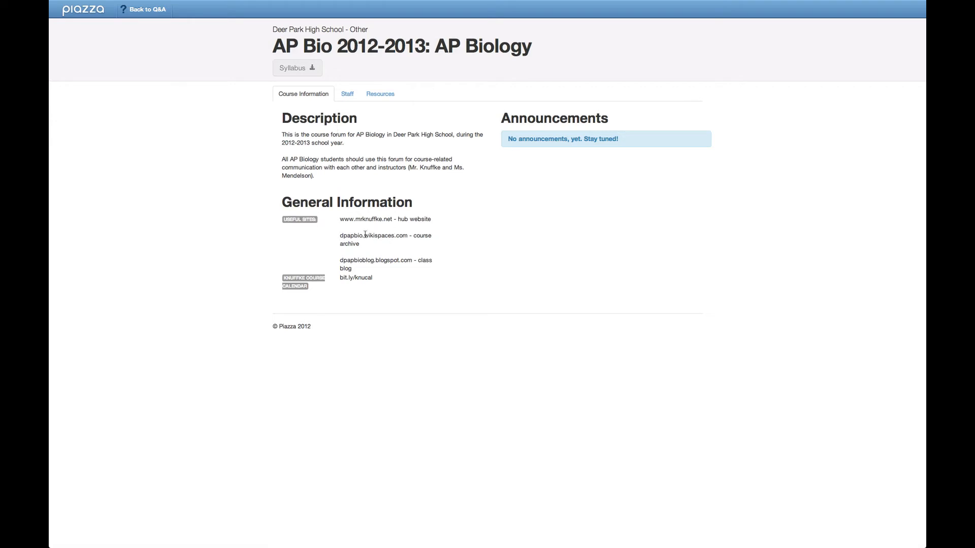
pyautogui.click(347, 94)
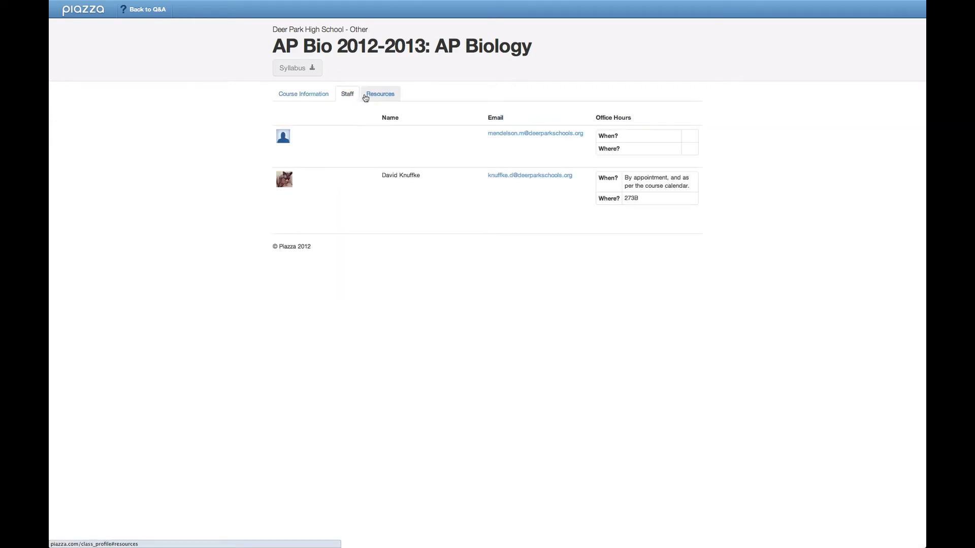
pyautogui.click(381, 93)
pyautogui.click(312, 95)
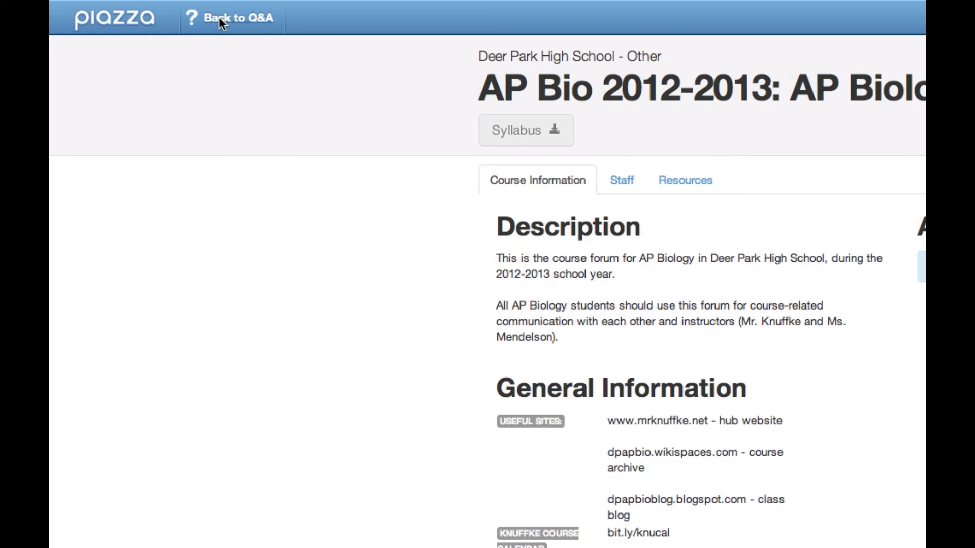
pyautogui.click(219, 17)
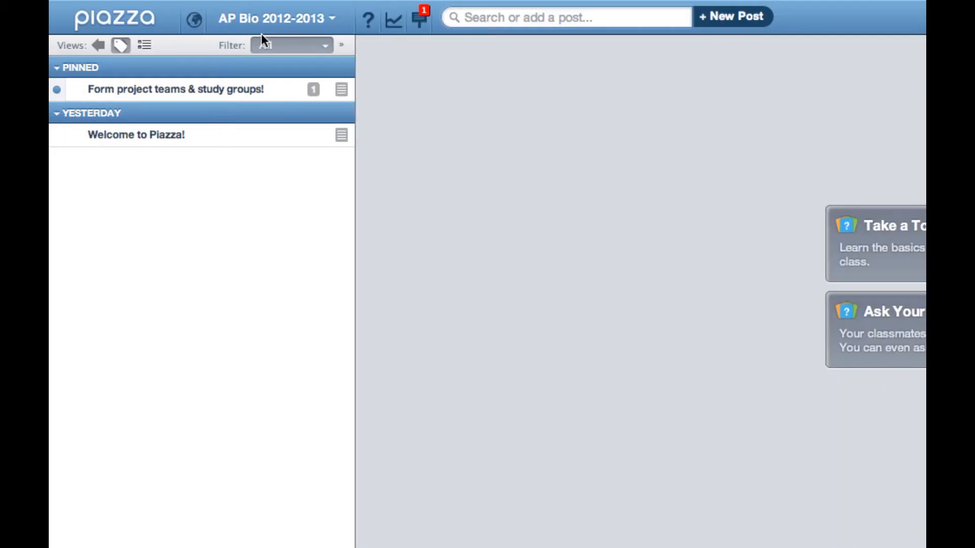
# Peek at the enrolled classes list, view class statistics and followed-post updates, then start a post search.
pyautogui.click(333, 21)
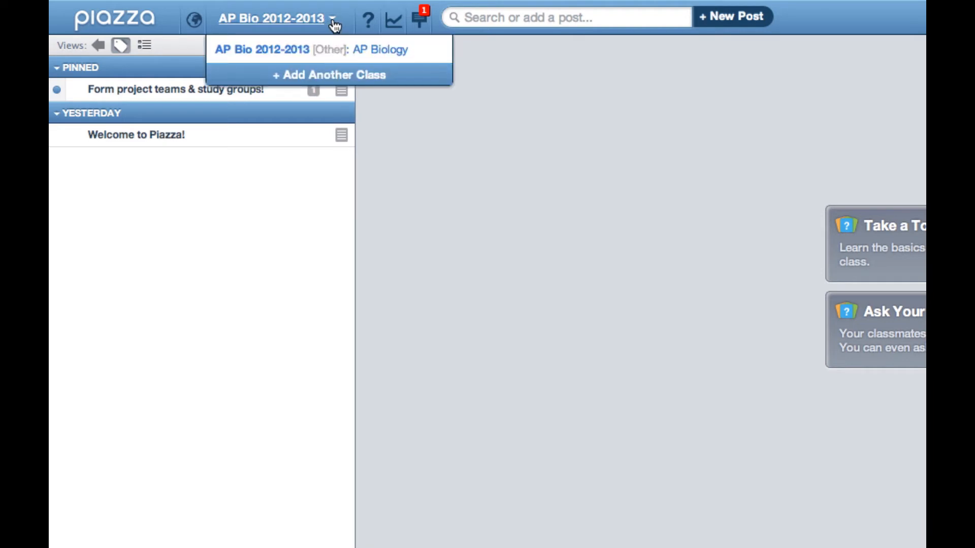
pyautogui.click(336, 23)
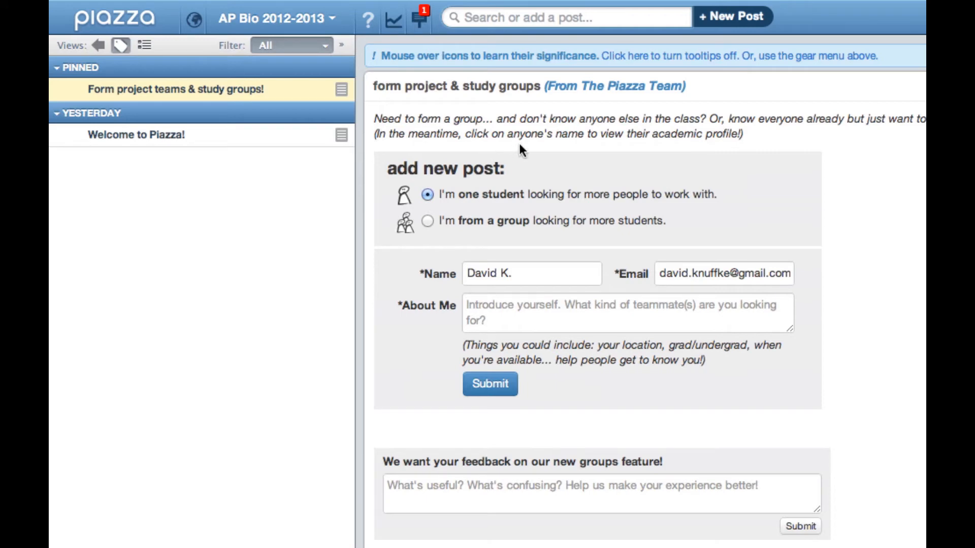
pyautogui.click(396, 19)
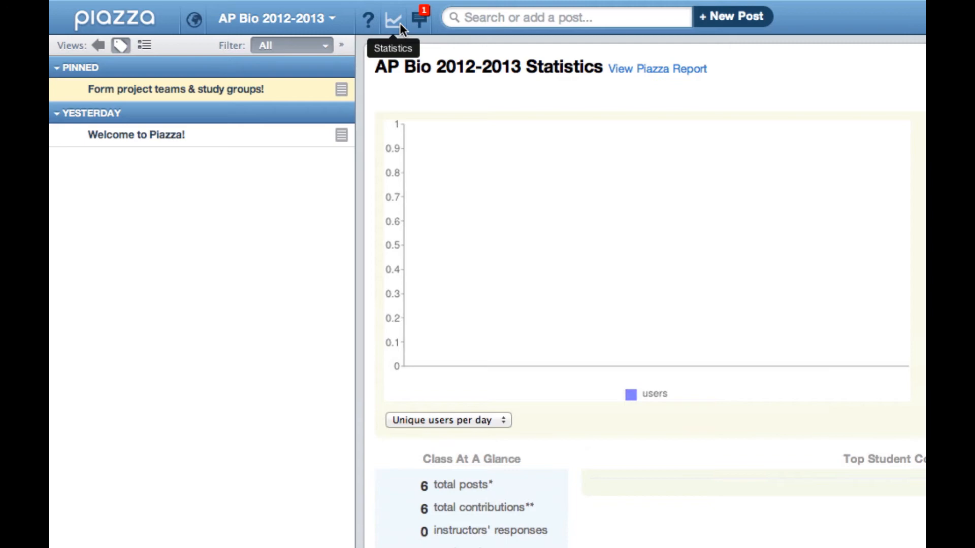
pyautogui.click(417, 21)
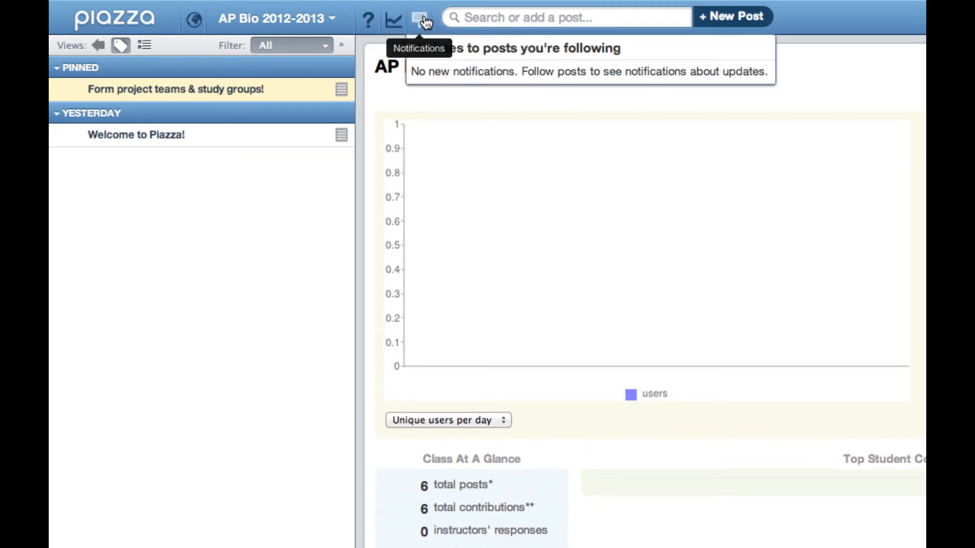
pyautogui.click(553, 17)
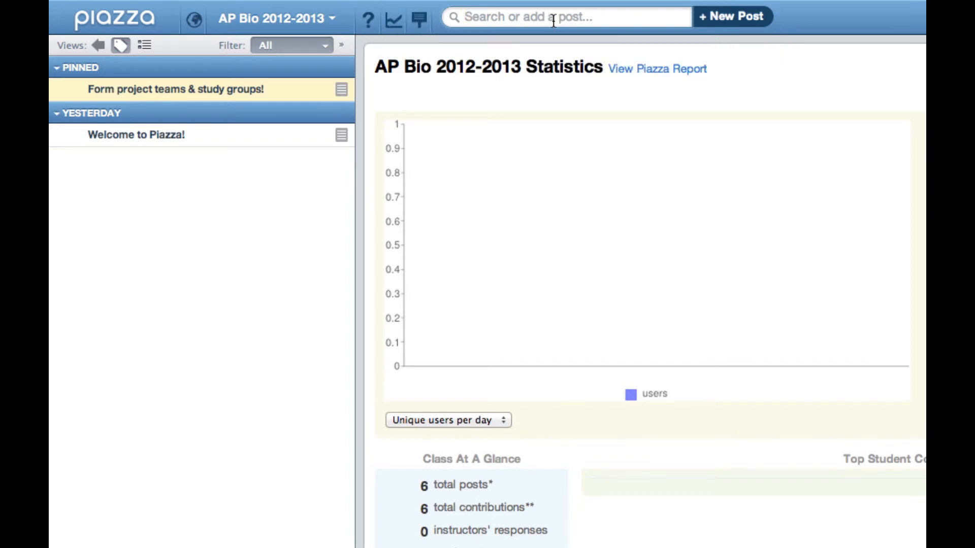
pyautogui.write('stu')
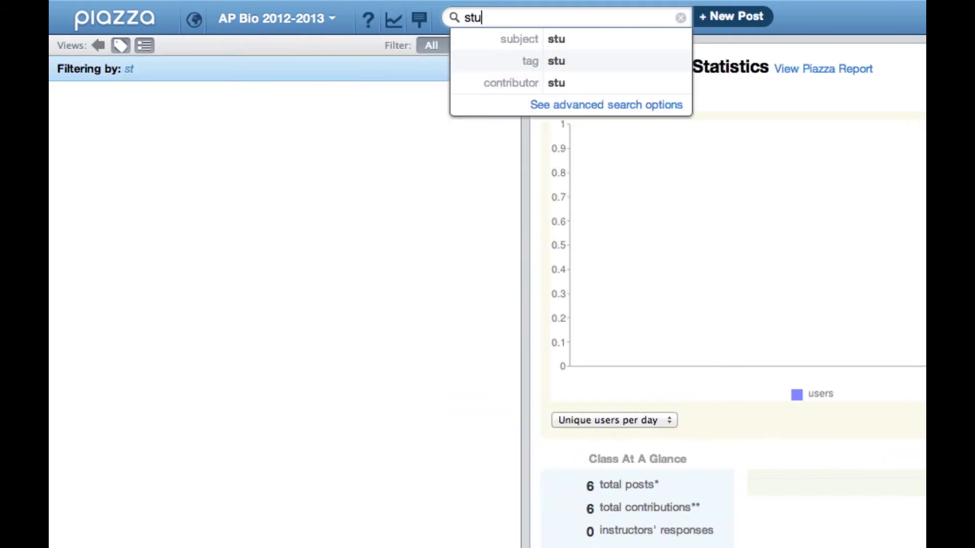
pyautogui.write('dy')
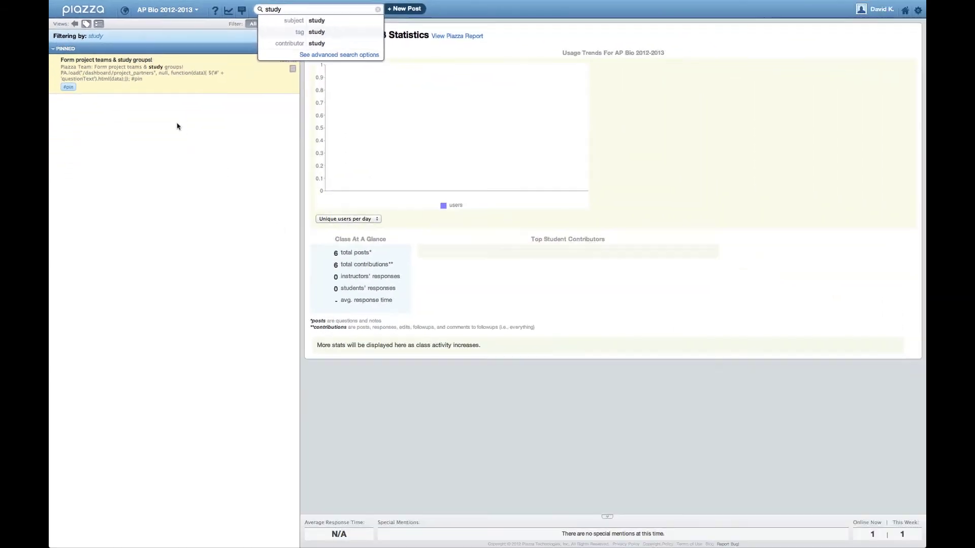
# Clear the 'study' search so the full class feed shows again.
pyautogui.click(177, 126)
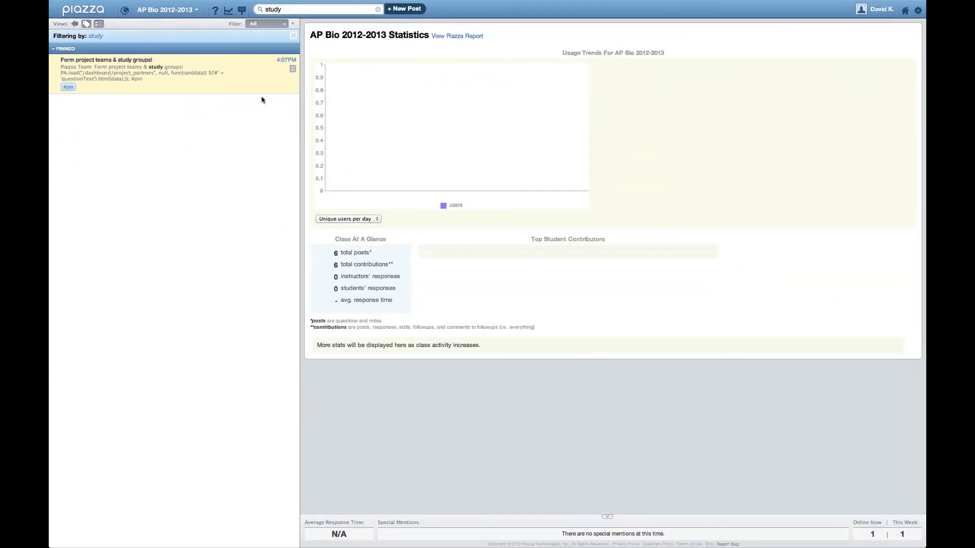
pyautogui.click(377, 9)
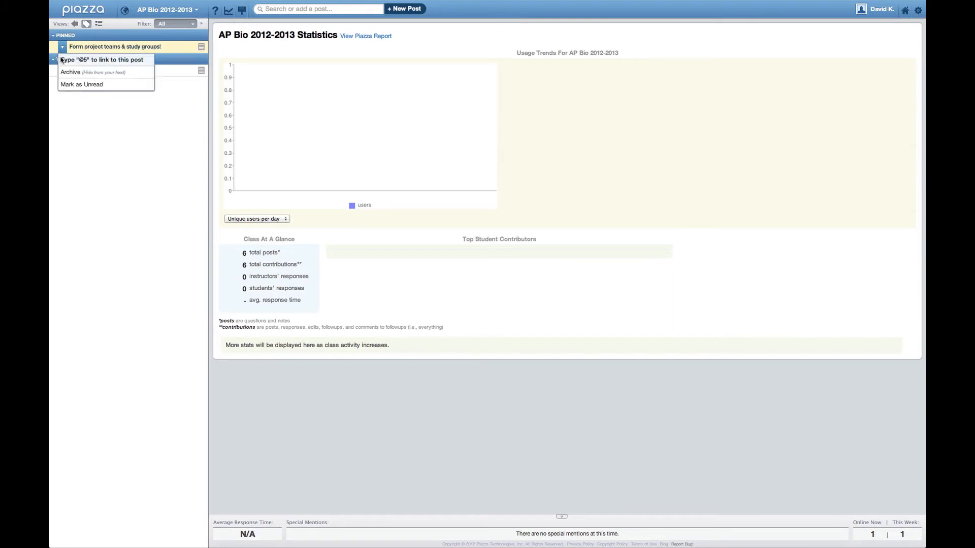
pyautogui.moveTo(94, 70)
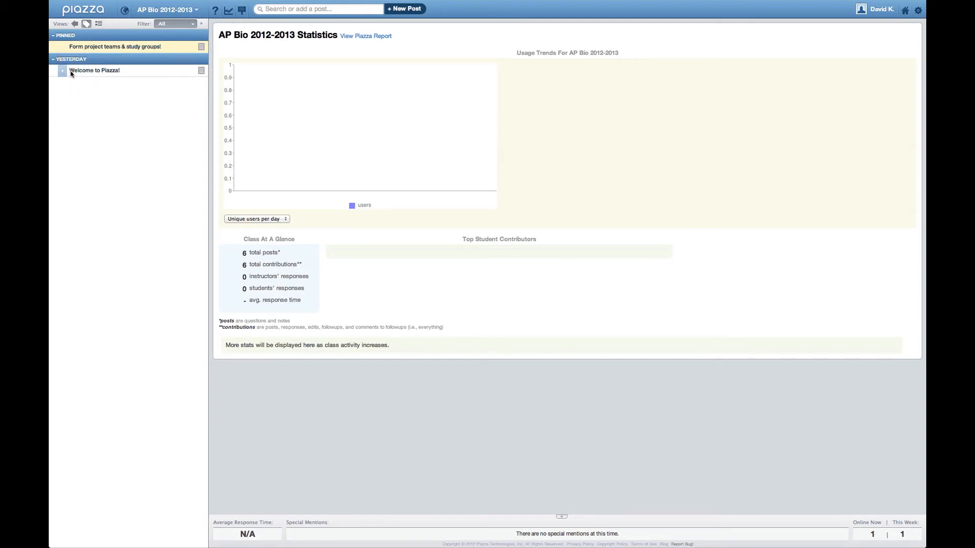
# View the pinned project teams & study groups post and its options menu without archiving anything.
pyautogui.click(63, 46)
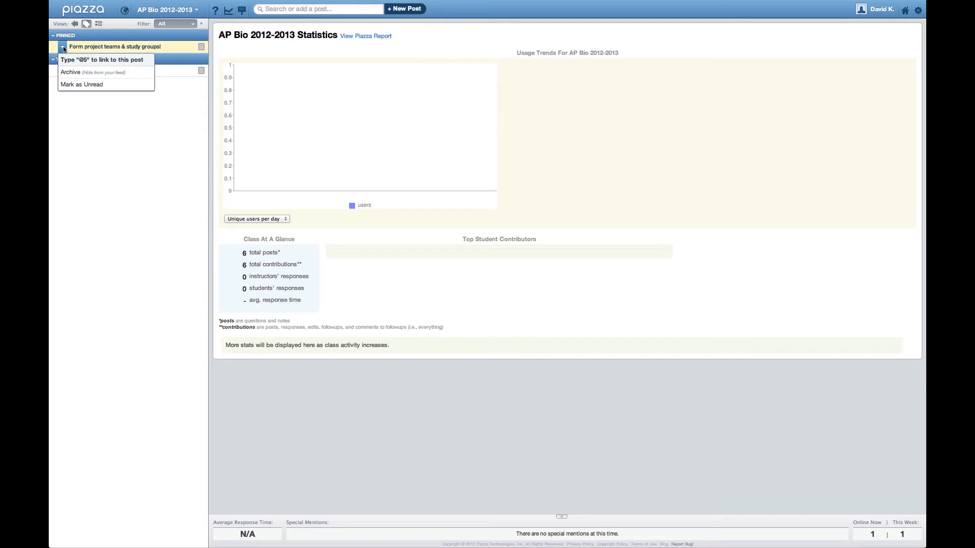
pyautogui.click(54, 48)
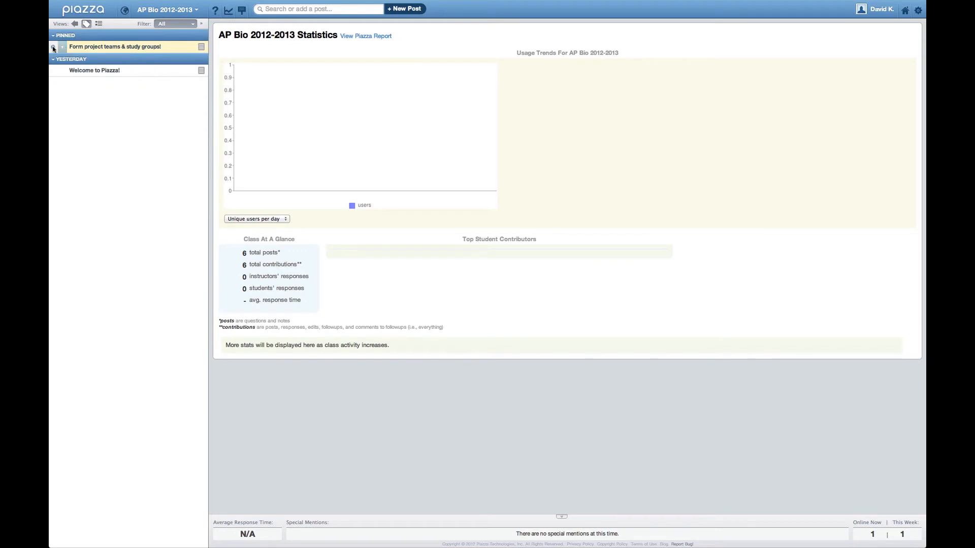
pyautogui.click(54, 48)
pyautogui.click(53, 48)
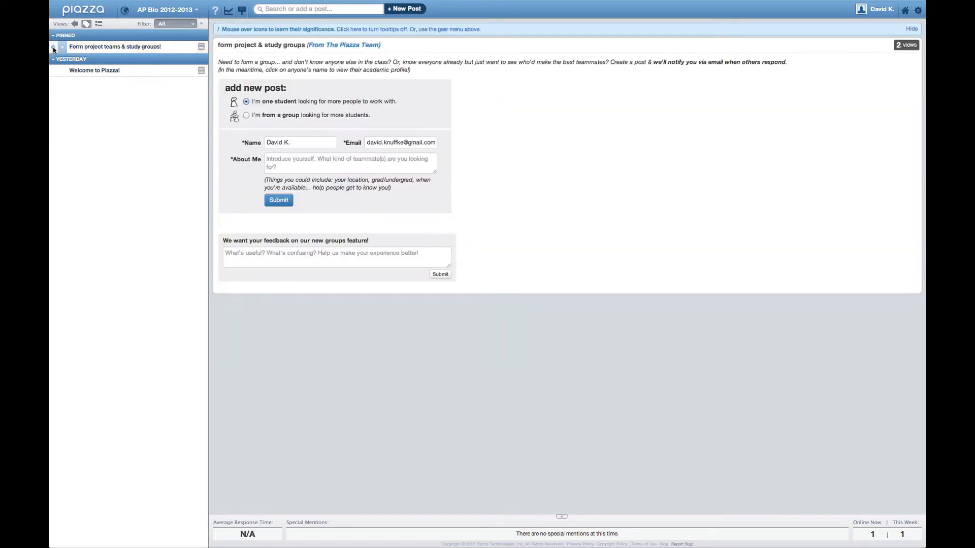
pyautogui.click(62, 47)
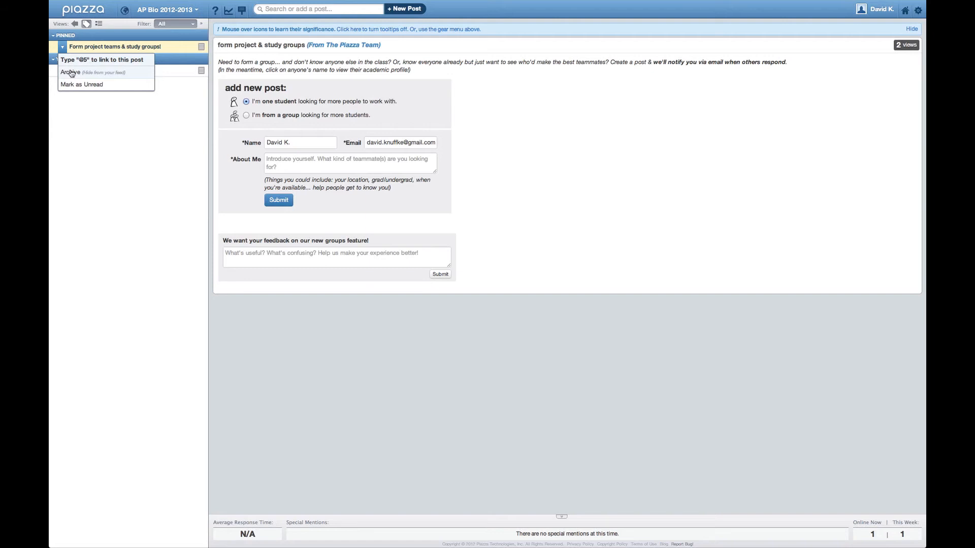
pyautogui.click(71, 73)
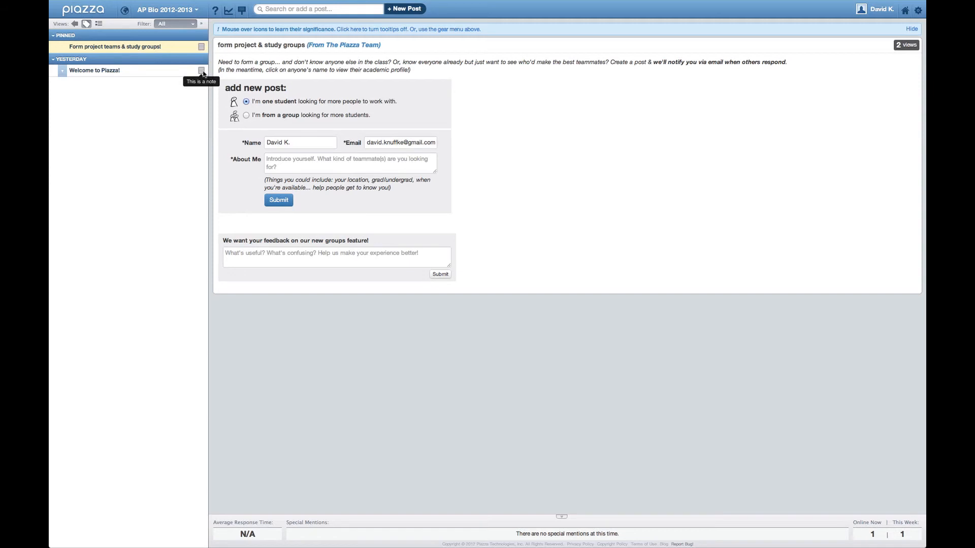
pyautogui.click(74, 24)
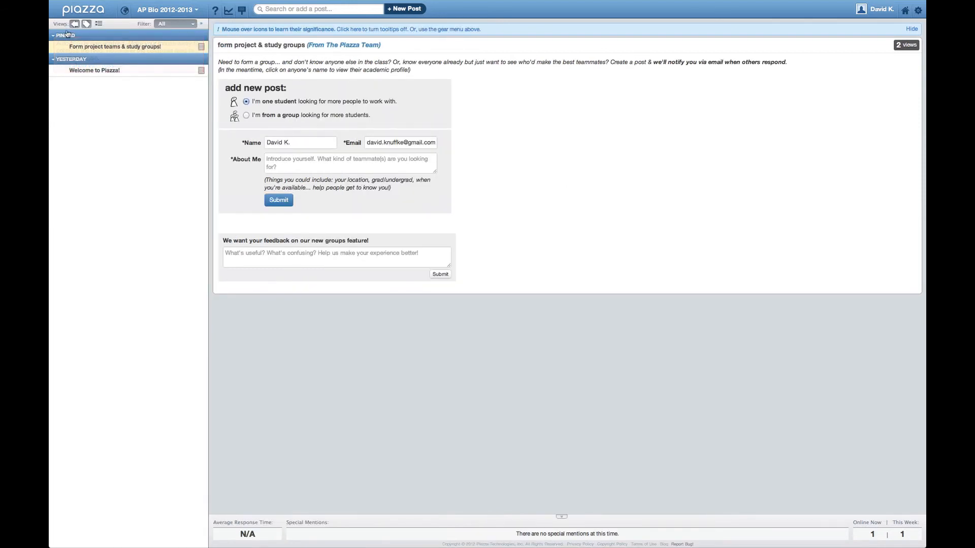
pyautogui.click(74, 24)
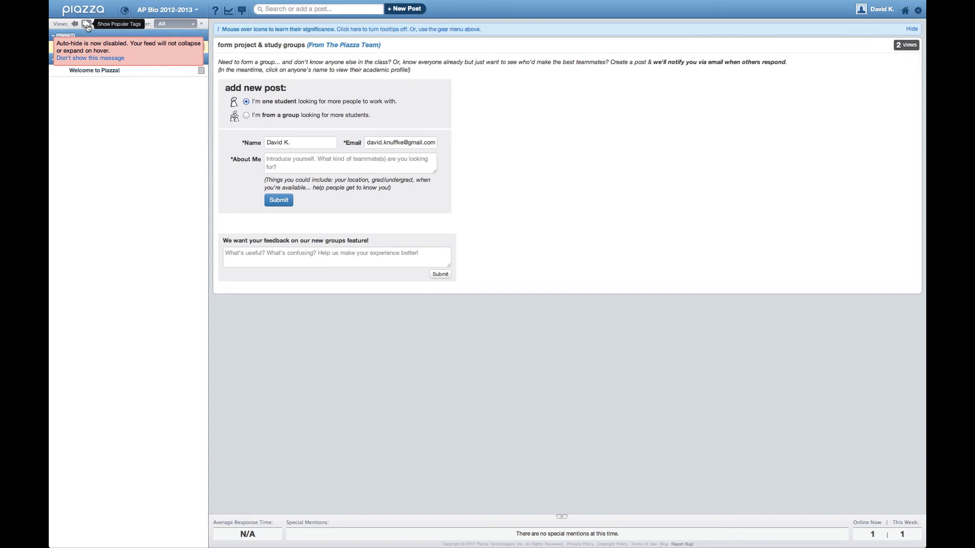
pyautogui.click(88, 23)
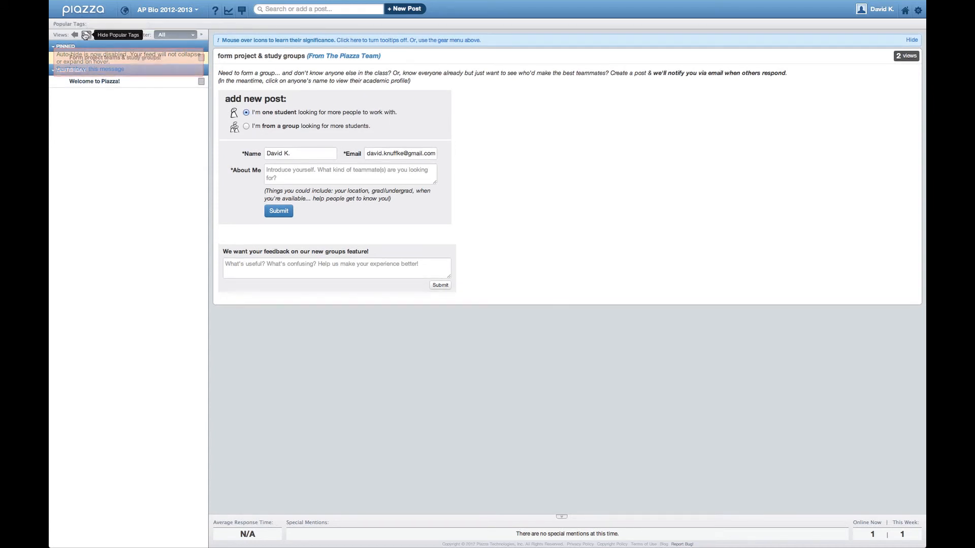
pyautogui.click(87, 35)
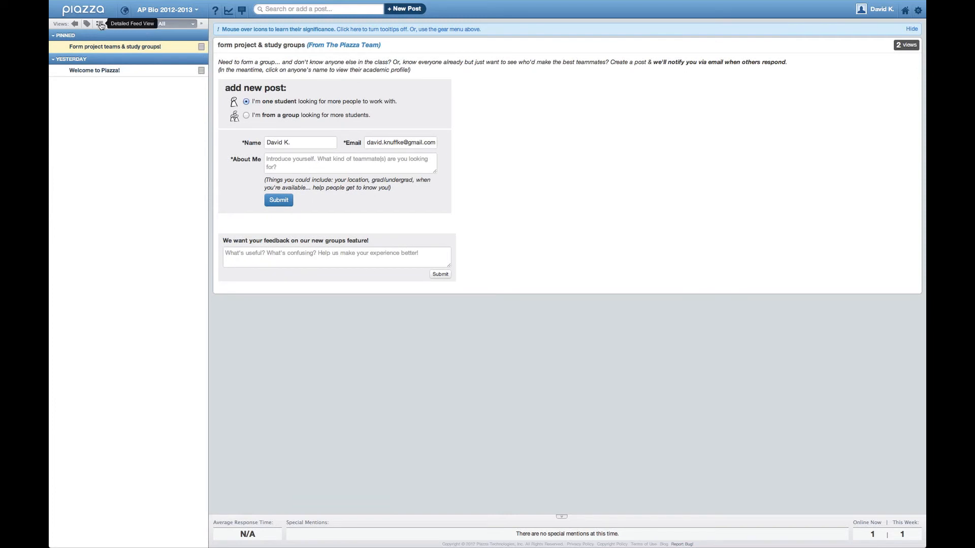
pyautogui.click(101, 25)
pyautogui.click(101, 24)
pyautogui.click(102, 25)
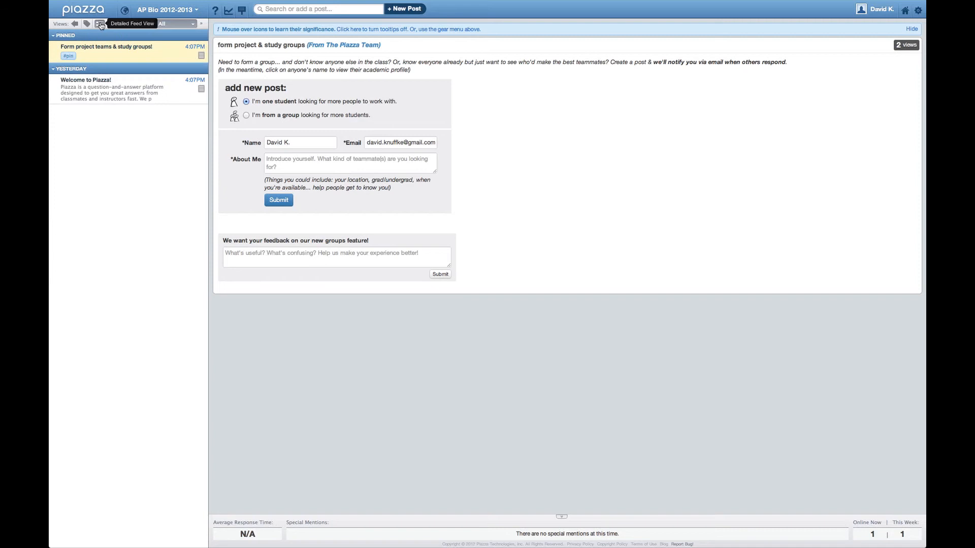
pyautogui.click(101, 25)
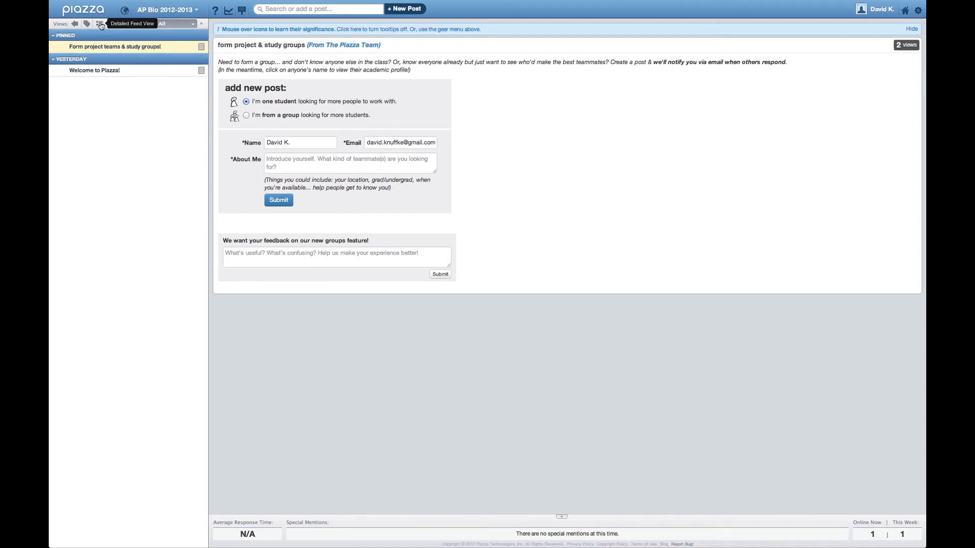
pyautogui.click(196, 25)
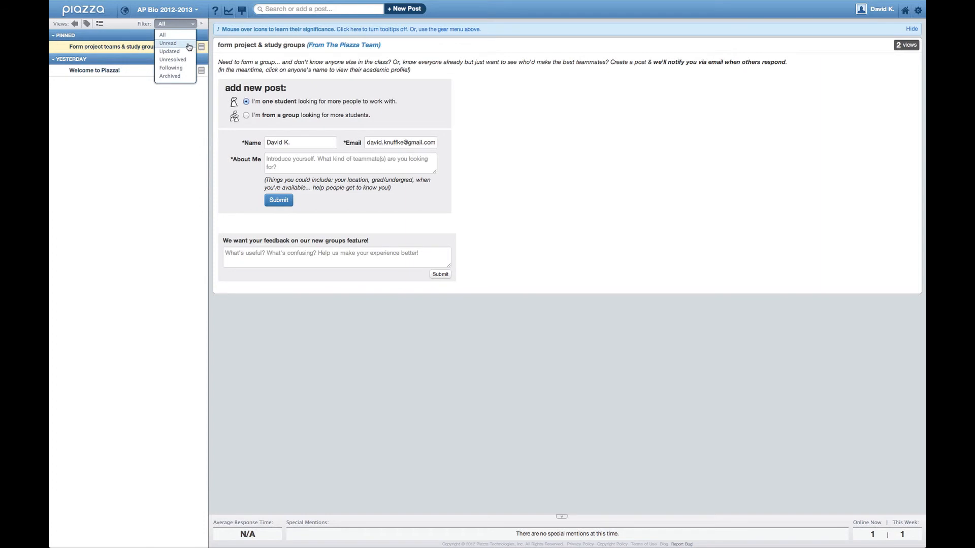
# Cycle the feed filter through Unread, Updated, Unresolved, Following and Archived, then back to All.
pyautogui.click(189, 45)
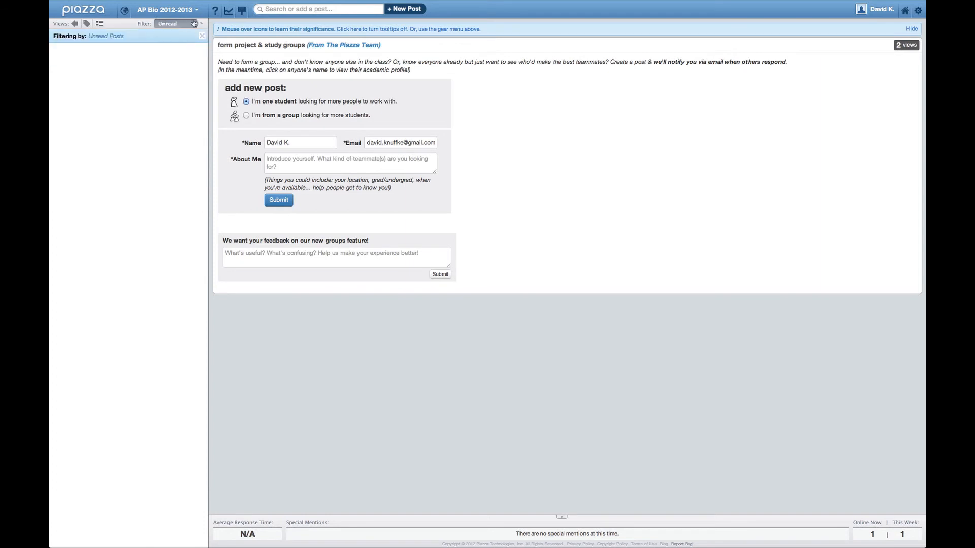
pyautogui.click(193, 25)
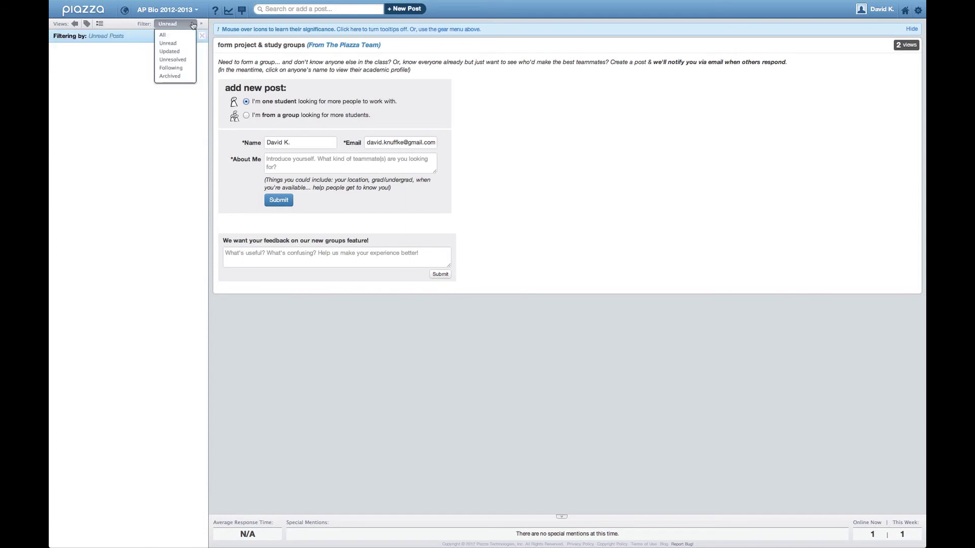
pyautogui.click(176, 51)
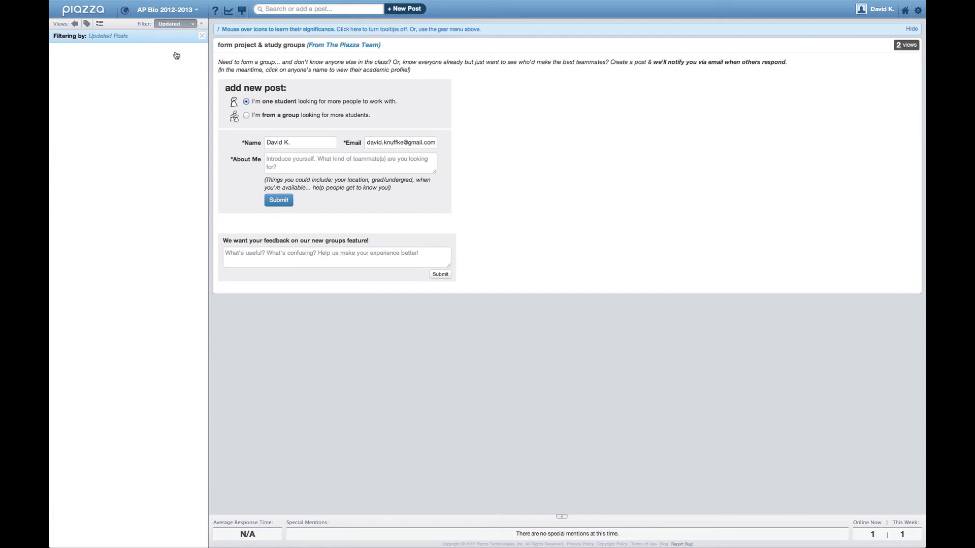
pyautogui.click(190, 25)
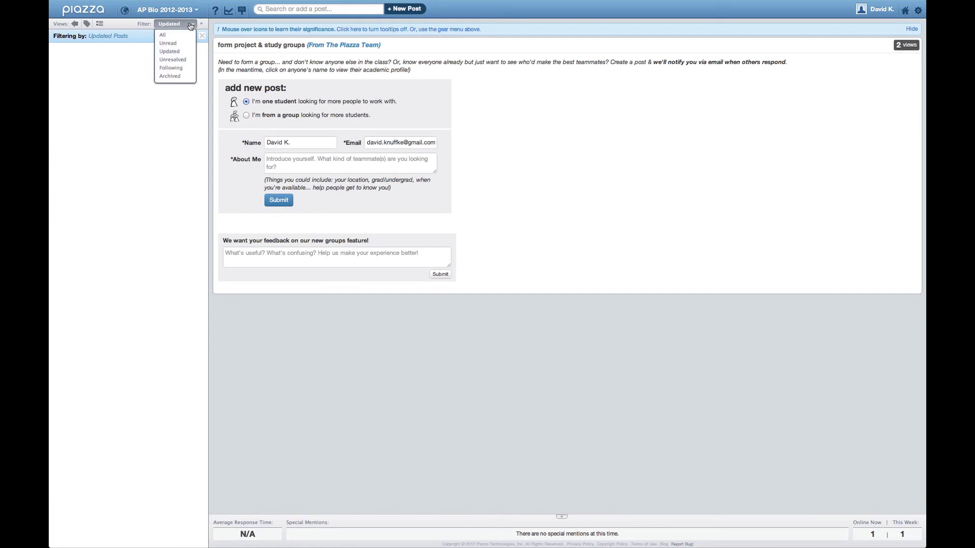
pyautogui.click(172, 59)
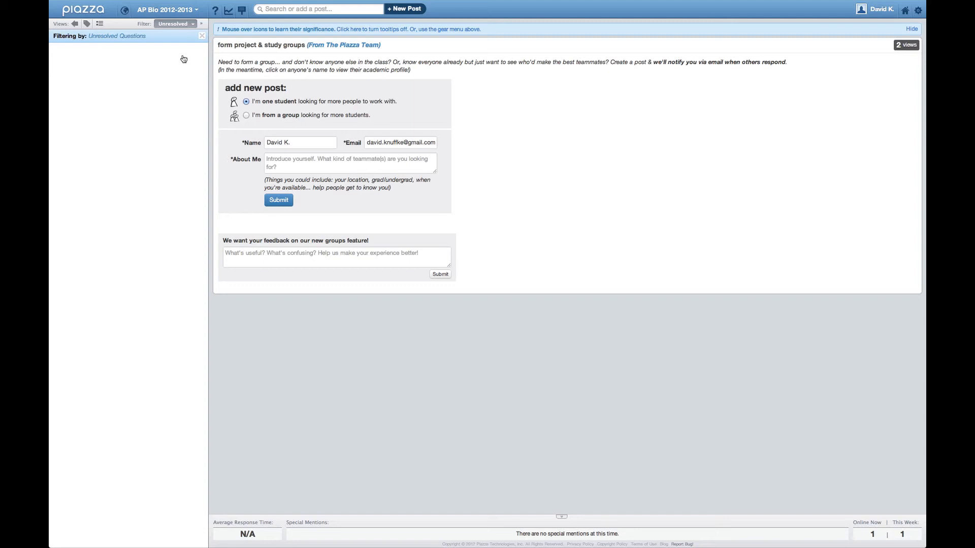
pyautogui.click(192, 24)
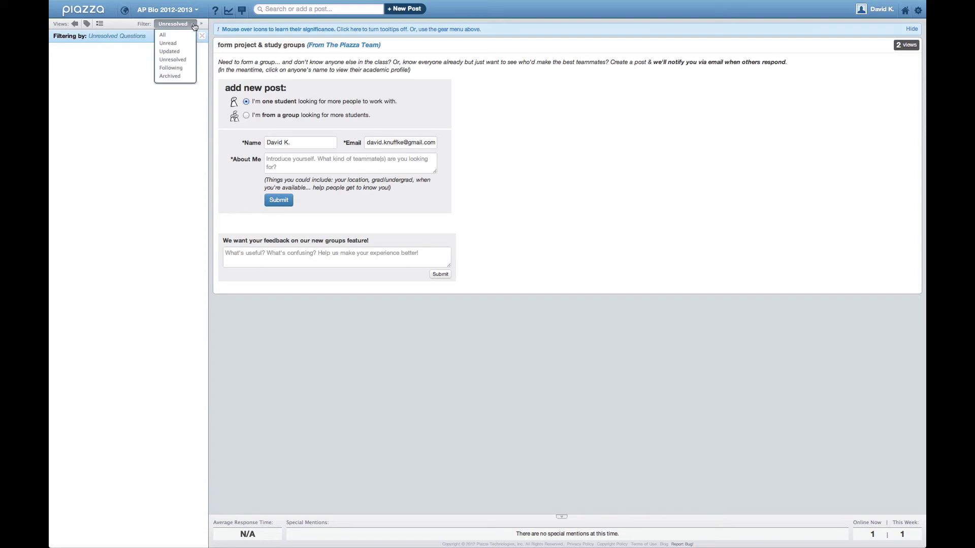
pyautogui.click(174, 68)
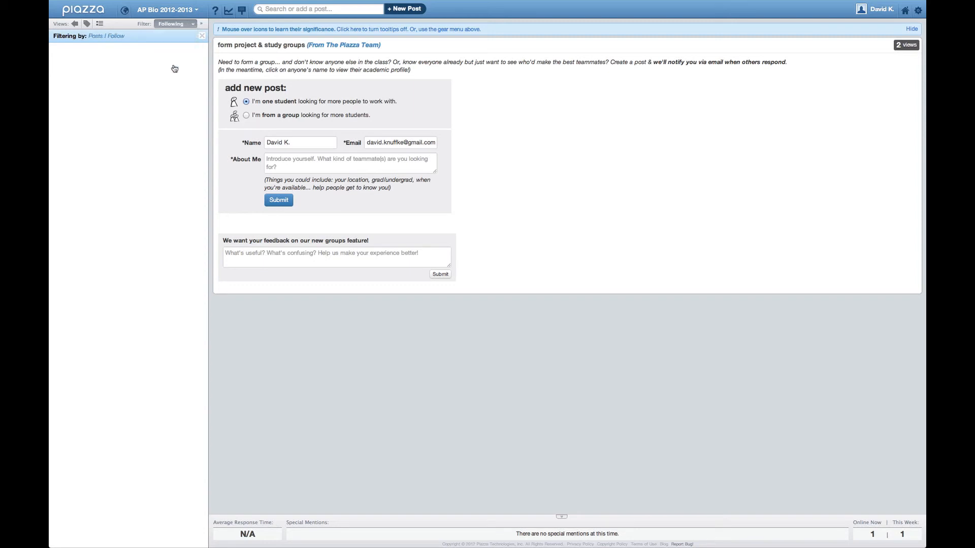
pyautogui.click(193, 29)
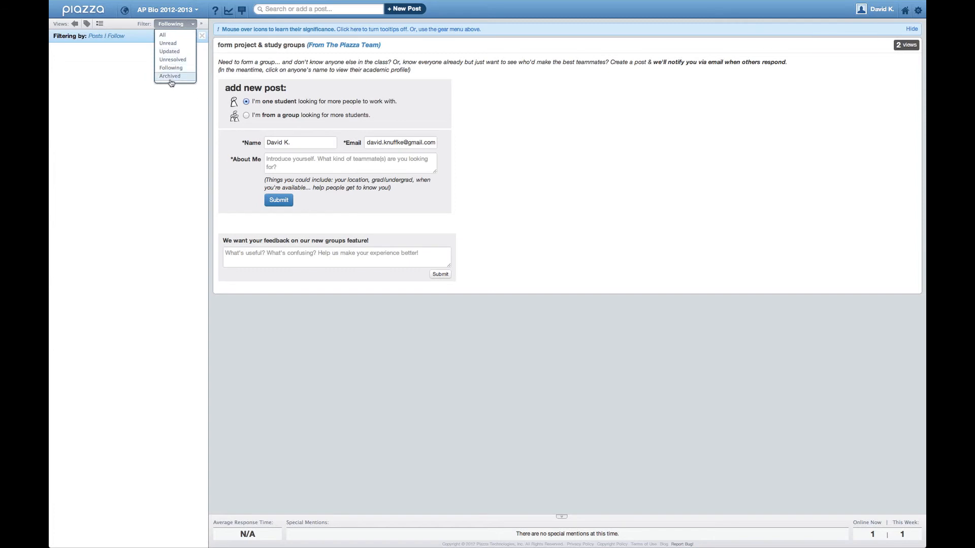
pyautogui.click(171, 75)
pyautogui.click(193, 24)
pyautogui.click(164, 35)
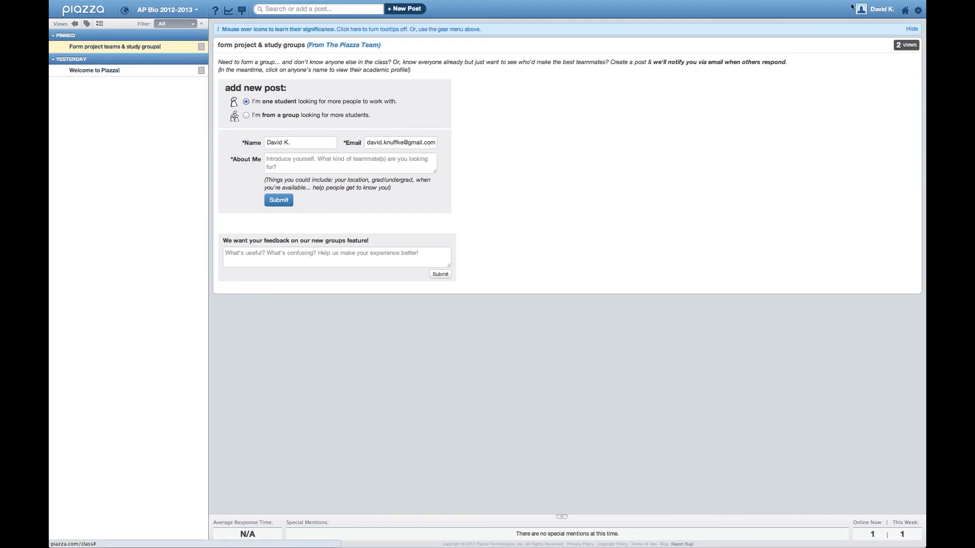
# Return to the home page and bring up the gear menu of account and help options.
pyautogui.click(881, 10)
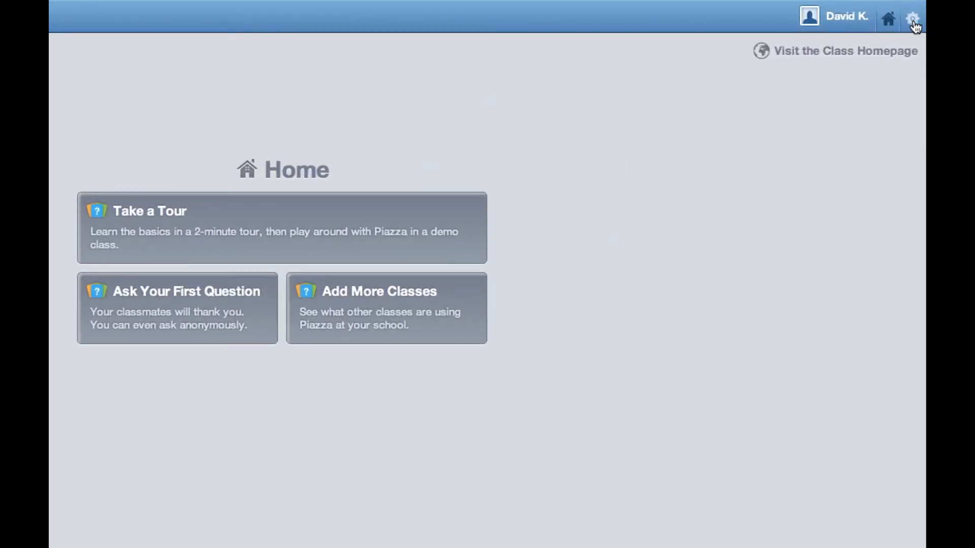
pyautogui.click(912, 19)
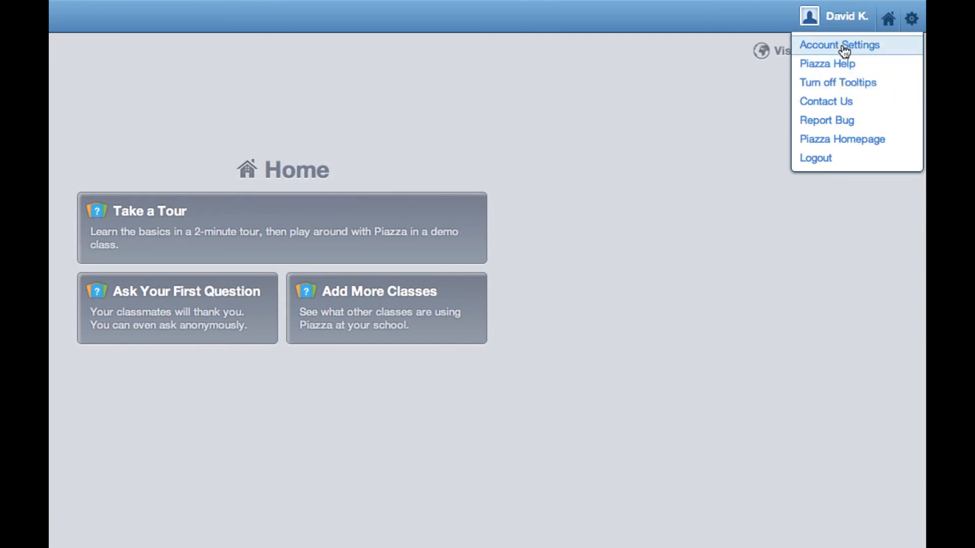
# In Account Settings, try each email notification option for new questions or notes, settling on Real Time.
pyautogui.click(839, 45)
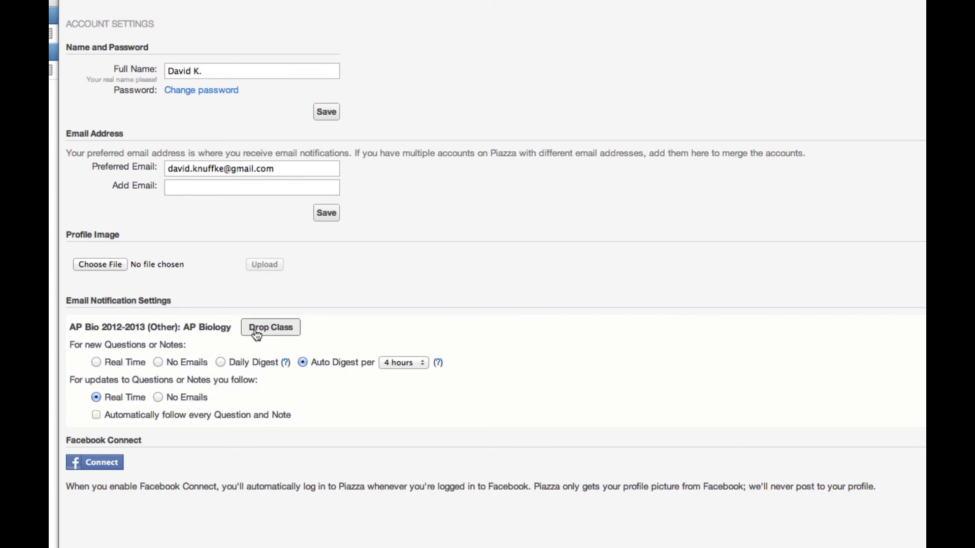
pyautogui.click(95, 362)
pyautogui.click(157, 363)
pyautogui.click(220, 362)
pyautogui.click(302, 362)
pyautogui.click(423, 362)
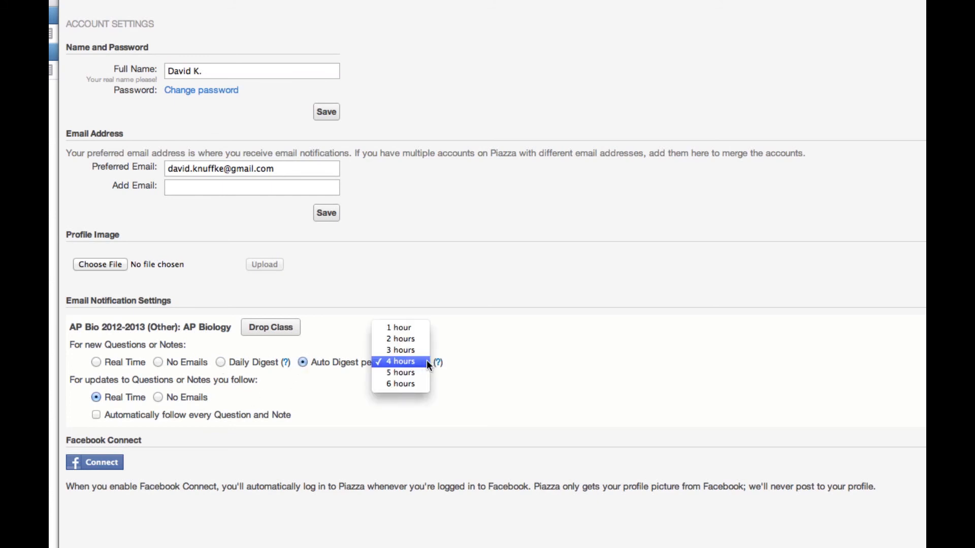
pyautogui.click(427, 361)
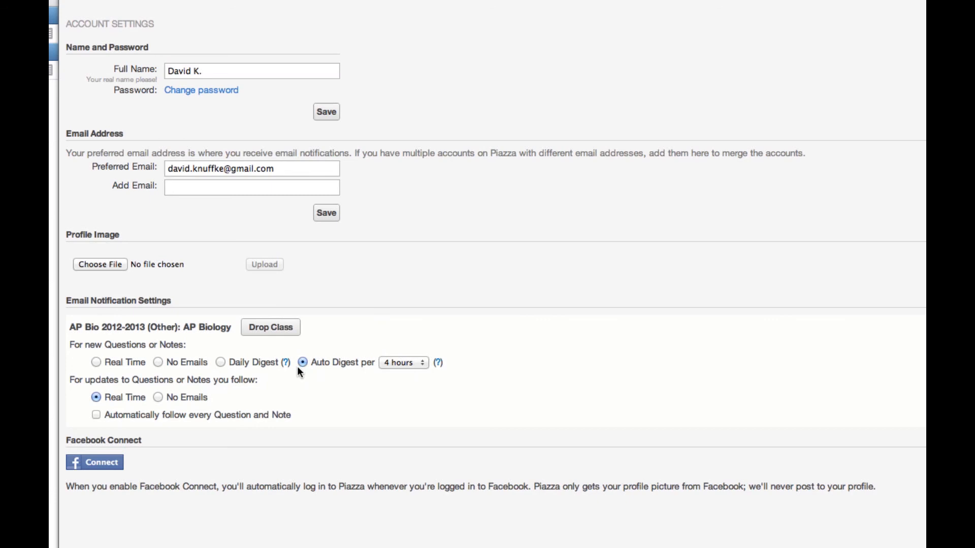
pyautogui.click(96, 362)
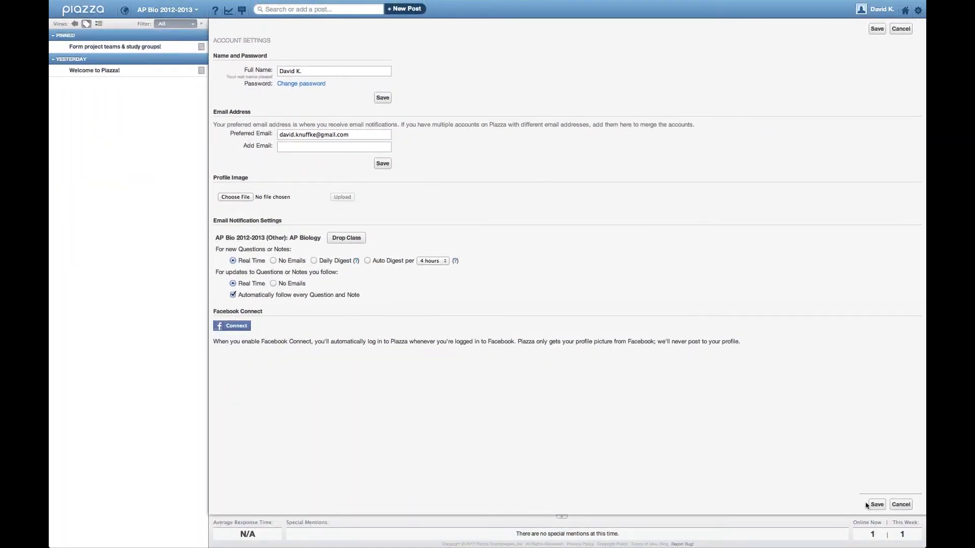
# Save the notification settings and reopen Account Settings to confirm they were kept.
pyautogui.click(876, 505)
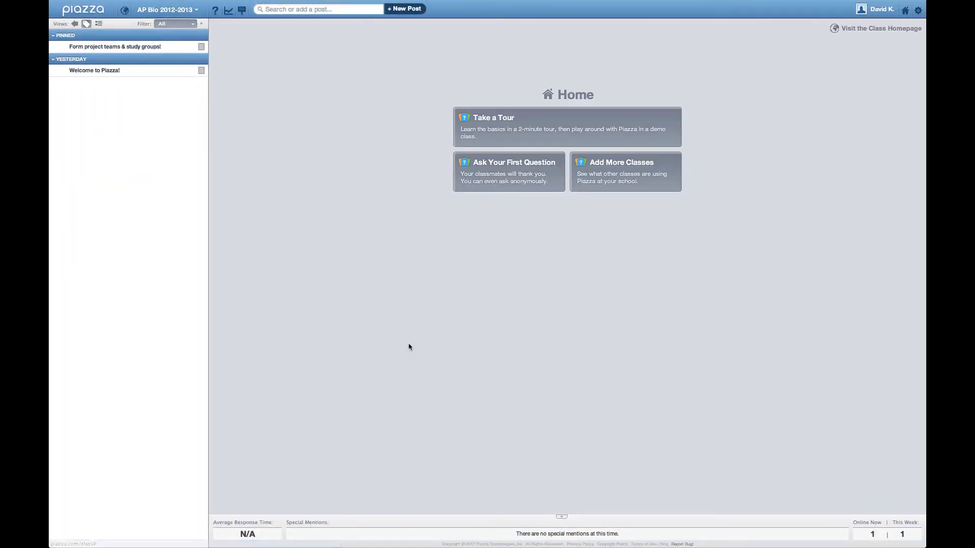
pyautogui.click(917, 9)
pyautogui.click(897, 26)
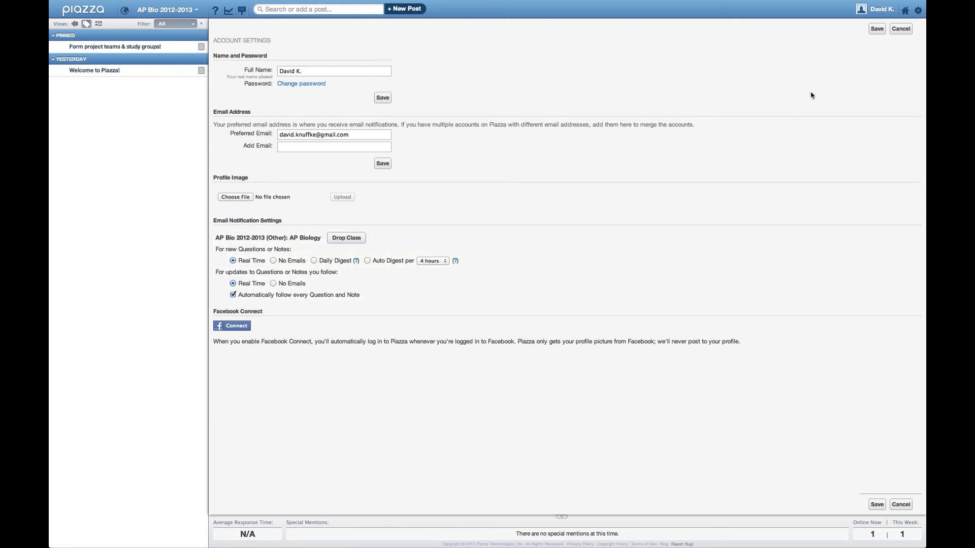
# Glance at the enrolled classes list, then return to the AP Bio class home page.
pyautogui.click(167, 9)
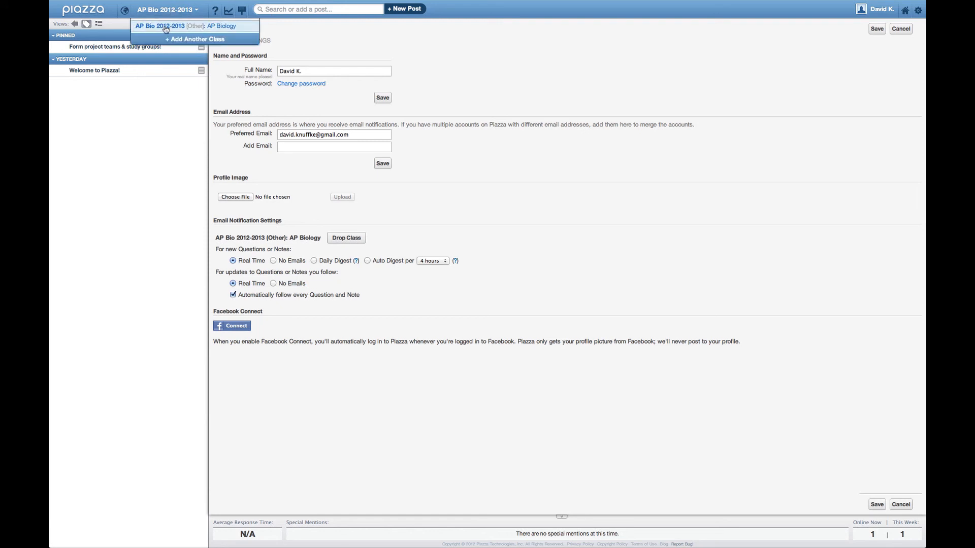
pyautogui.click(172, 13)
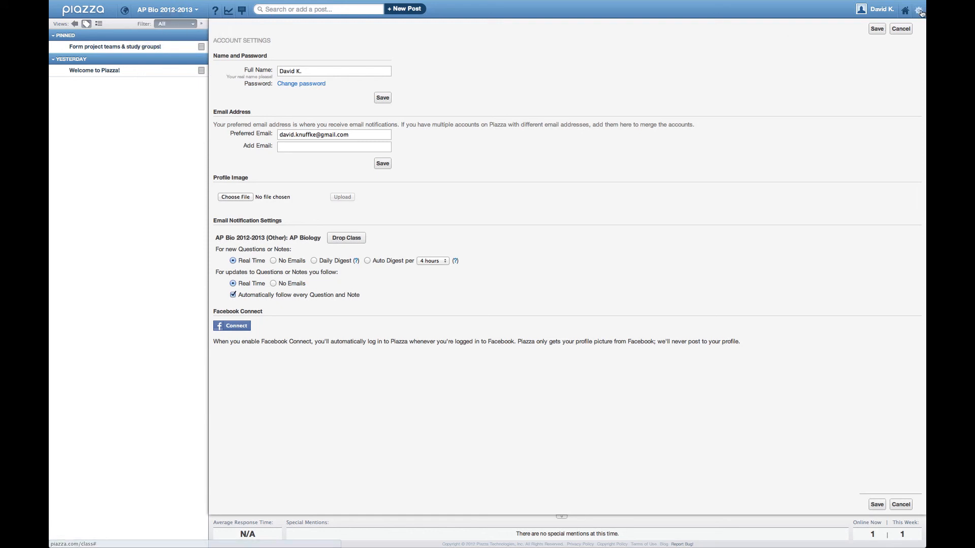
pyautogui.click(905, 9)
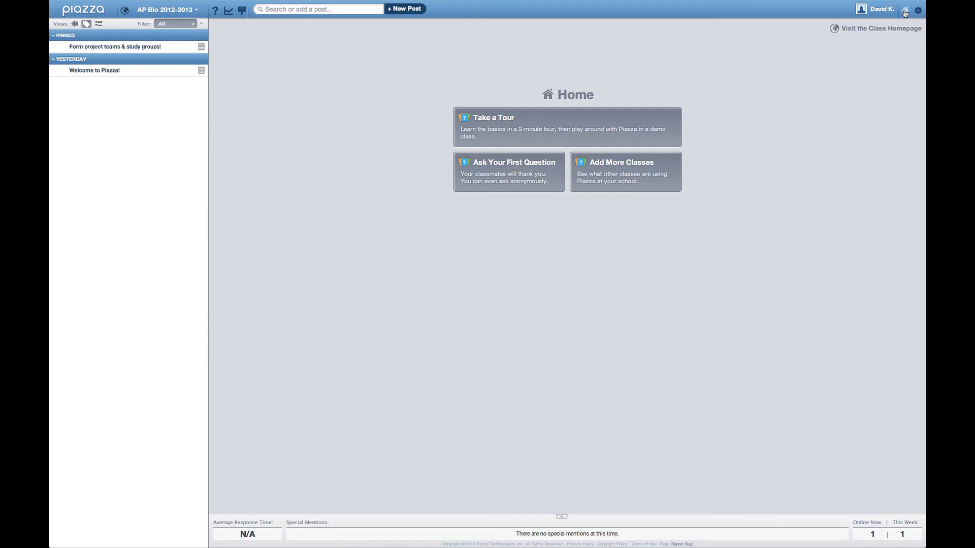